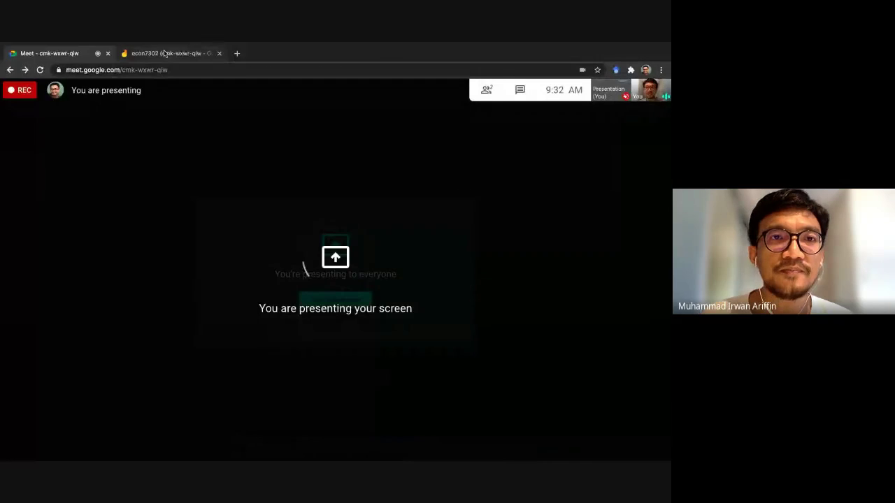
- On the Jamboard frame, handwrite the utility's left side u(x₁,x₂)
left_click(165, 54)
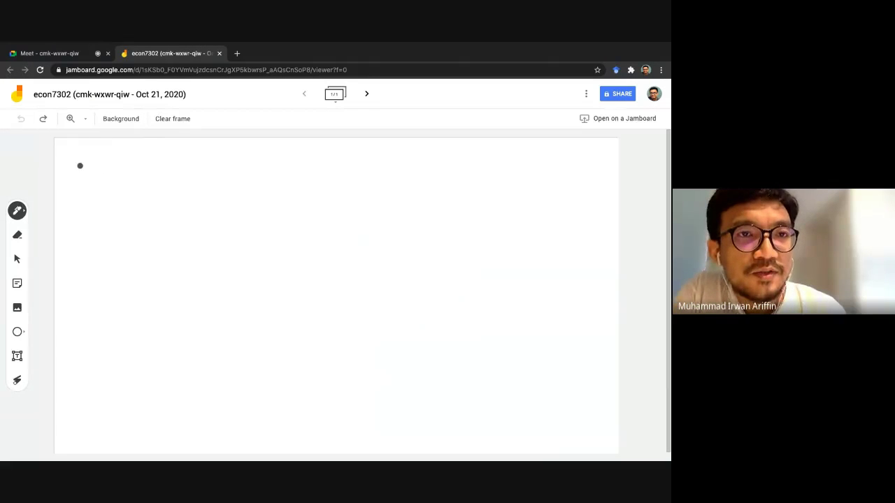
mouse_move(82, 163)
left_mouse_down()
mouse_move(94, 179)
mouse_move(109, 175)
left_mouse_up()
left_click_drag(113, 171, 124, 171)
left_click_drag(128, 173, 134, 178)
mouse_move(136, 160)
left_mouse_down()
mouse_move(159, 163)
mouse_move(163, 176)
mouse_move(173, 167)
mouse_move(195, 172)
left_mouse_up()
- Write (x₁^ρ + x₂^ρ) with the 1/ρ outer exponent and underline the function
mouse_move(191, 169)
left_mouse_down()
mouse_move(191, 177)
mouse_move(209, 174)
mouse_move(214, 165)
mouse_move(222, 178)
mouse_move(238, 160)
left_mouse_up()
left_click_drag(234, 170, 235, 163)
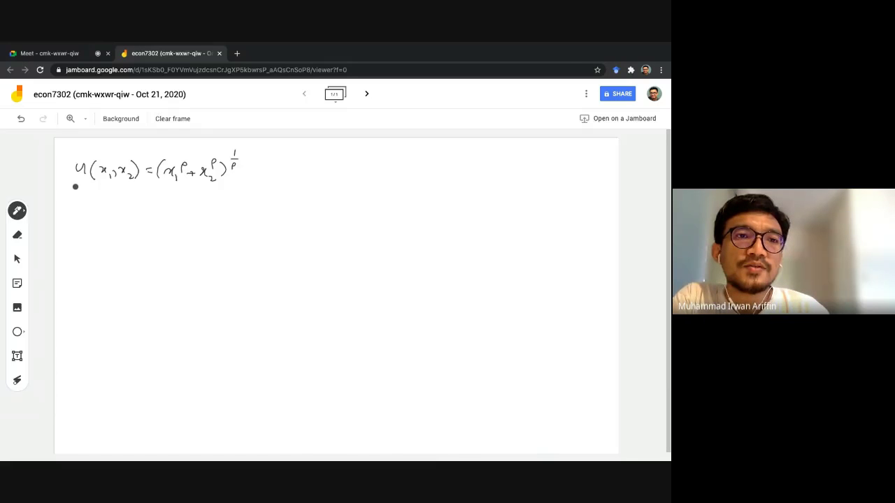
left_click_drag(73, 186, 231, 188)
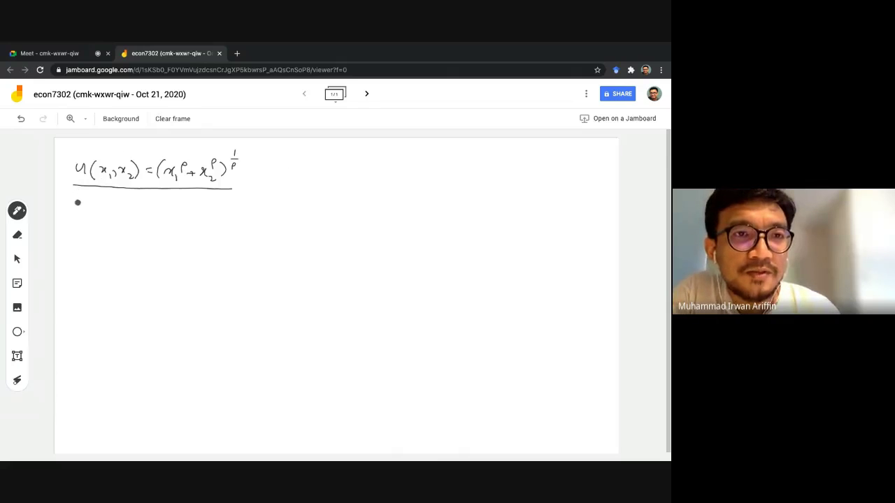
- Write a circled 1 and max over x₁, x₂ of (x₁^ρ + x₂^ρ)^(1/ρ)
left_click_drag(76, 202, 76, 213)
mouse_move(74, 200)
left_mouse_down()
mouse_move(66, 210)
mouse_move(85, 205)
mouse_move(74, 199)
left_mouse_up()
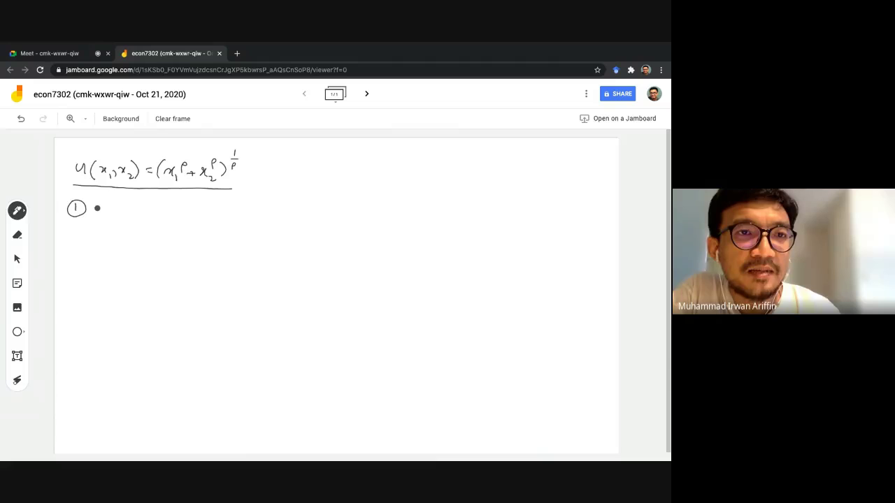
mouse_move(103, 207)
left_mouse_down()
mouse_move(134, 208)
mouse_move(125, 217)
mouse_move(162, 208)
mouse_move(196, 221)
mouse_move(201, 207)
mouse_move(204, 219)
mouse_move(217, 210)
mouse_move(213, 223)
mouse_move(258, 217)
left_mouse_up()
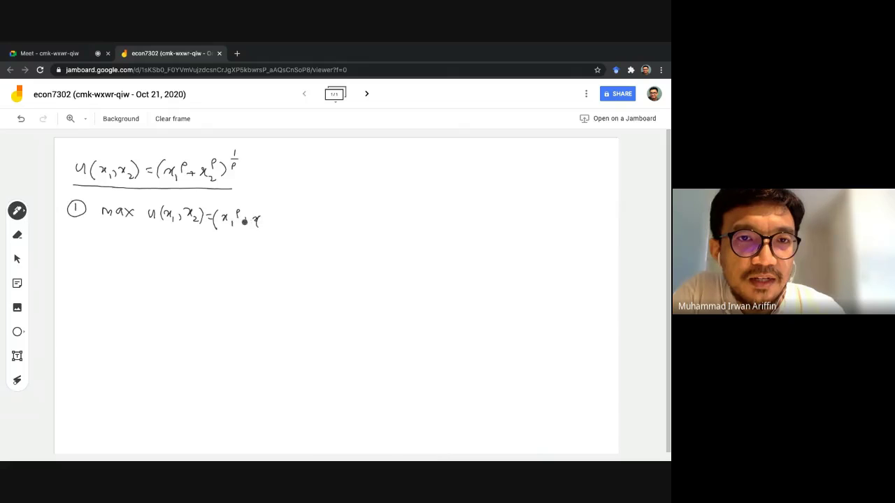
mouse_move(269, 213)
left_mouse_down()
mouse_move(279, 230)
mouse_move(285, 210)
mouse_move(283, 225)
left_mouse_up()
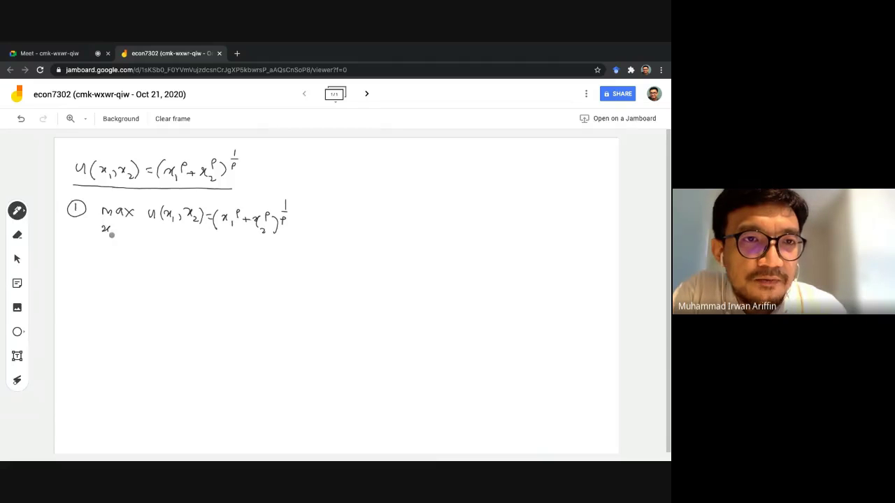
left_click_drag(127, 228, 133, 236)
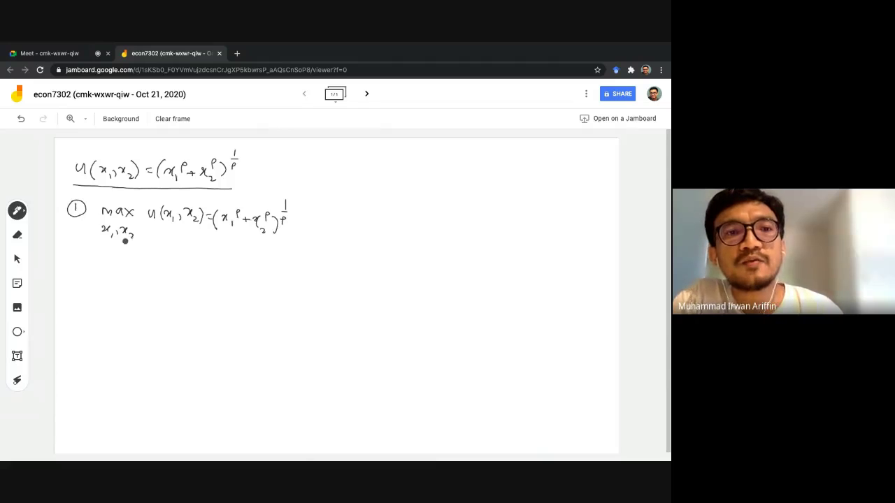
- Add 'subject to p₁x₁ + p₂x₂ = m' and start step ② with a circled 2
mouse_move(316, 216)
left_mouse_down()
mouse_move(310, 223)
mouse_move(360, 214)
mouse_move(406, 229)
mouse_move(406, 214)
left_mouse_up()
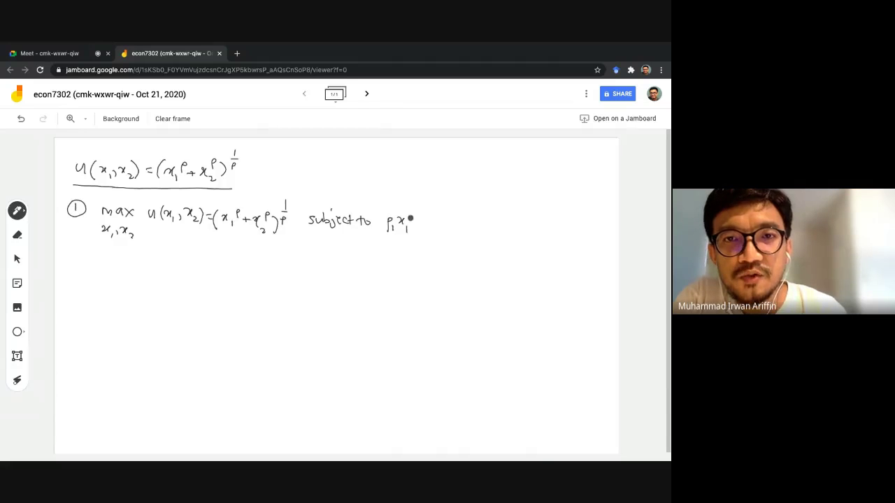
mouse_move(420, 218)
left_mouse_down()
mouse_move(430, 235)
mouse_move(475, 224)
left_mouse_up()
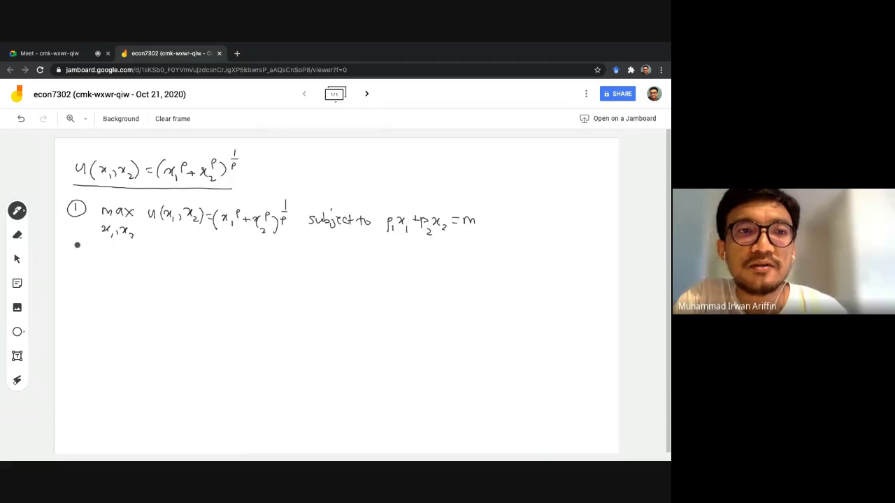
mouse_move(72, 250)
left_mouse_down()
mouse_move(98, 268)
mouse_move(104, 259)
mouse_move(106, 269)
left_mouse_up()
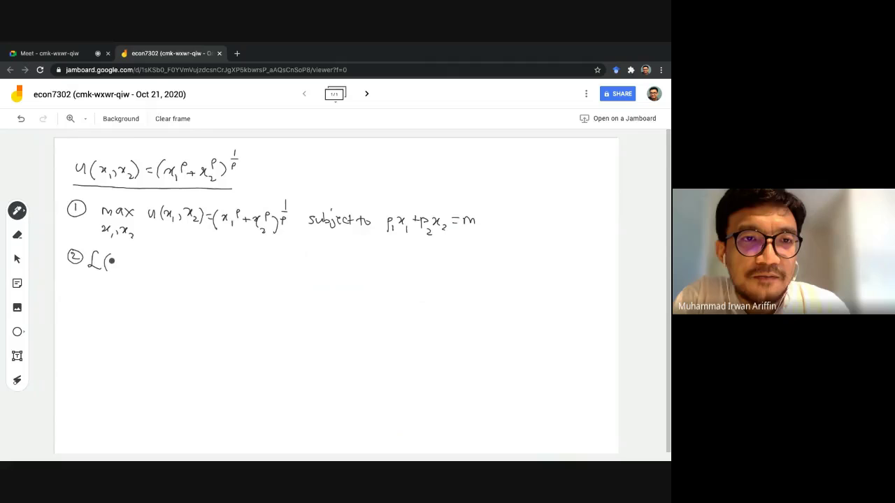
- Write ℒ(x₁,x₂,λ) = (x₁^ρ+x₂^ρ)^(1/ρ) + λ(m − p₁x₁ − p₂x₂), then a circled 3 with underlined 'F.O.Cs'
left_click_drag(125, 263, 192, 270)
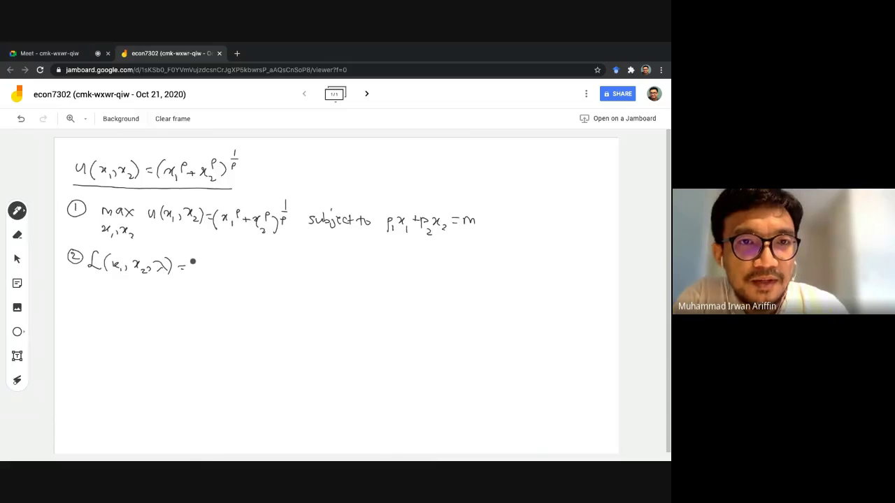
mouse_move(192, 254)
left_mouse_down()
mouse_move(232, 265)
mouse_move(238, 277)
mouse_move(245, 260)
mouse_move(249, 276)
mouse_move(260, 258)
left_mouse_up()
left_click_drag(256, 262, 292, 271)
mouse_move(287, 265)
left_mouse_down()
mouse_move(336, 266)
mouse_move(335, 274)
mouse_move(352, 263)
mouse_move(354, 276)
mouse_move(359, 265)
mouse_move(411, 273)
left_mouse_up()
mouse_move(72, 282)
left_mouse_down()
mouse_move(102, 297)
mouse_move(106, 287)
mouse_move(155, 303)
left_mouse_up()
mouse_move(76, 321)
left_mouse_down()
mouse_move(86, 314)
mouse_move(95, 323)
mouse_move(76, 334)
mouse_move(103, 353)
mouse_move(116, 338)
left_mouse_up()
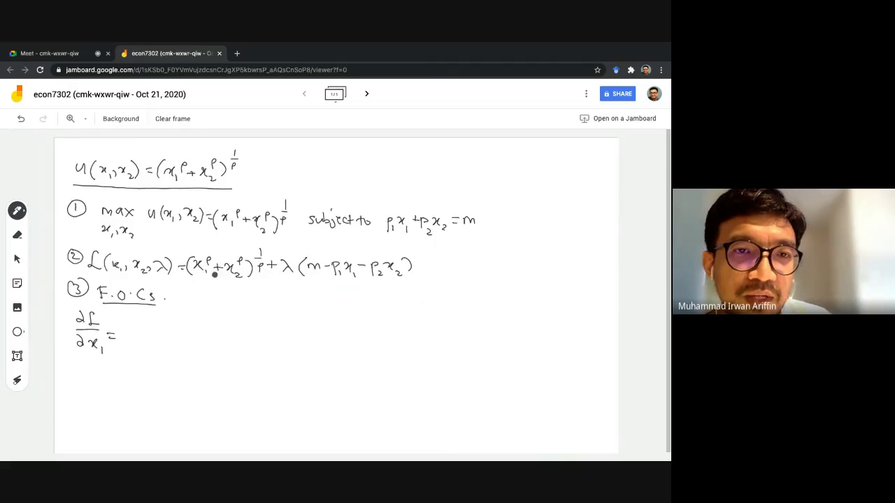
- Complete ∂L/∂x₁ = (1/ρ)(x₁^ρ+x₂^ρ)^(1/ρ−1)·ρx₁^(ρ−1) − λp₁ = 0
mouse_move(126, 333)
left_mouse_down()
mouse_move(161, 344)
mouse_move(165, 326)
mouse_move(203, 344)
left_mouse_up()
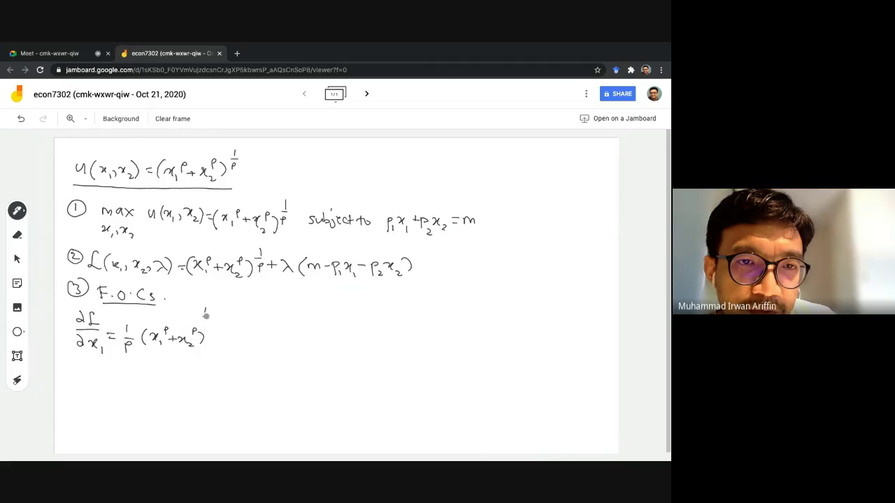
left_click_drag(212, 319, 227, 325)
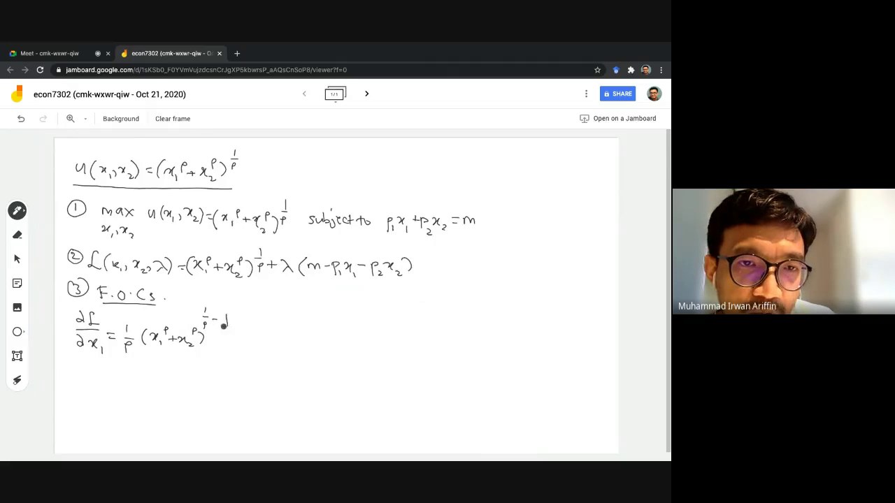
left_click(226, 339)
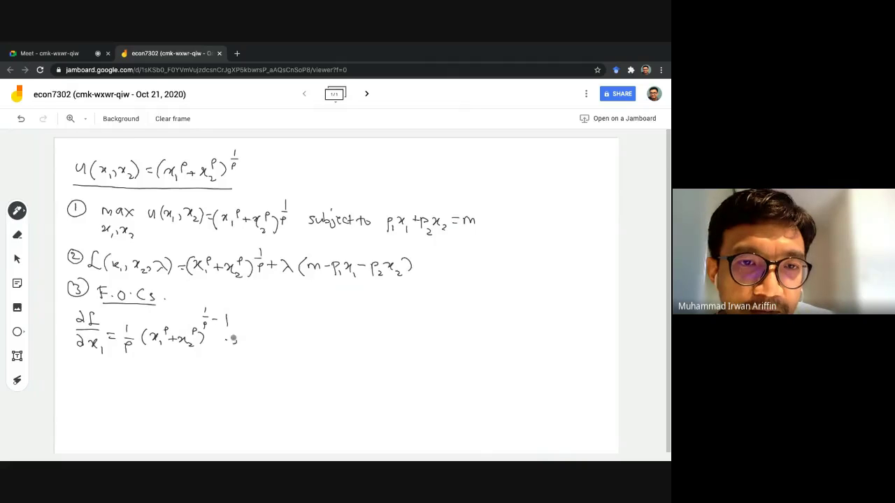
mouse_move(247, 339)
left_mouse_down()
mouse_move(254, 344)
mouse_move(270, 332)
left_mouse_up()
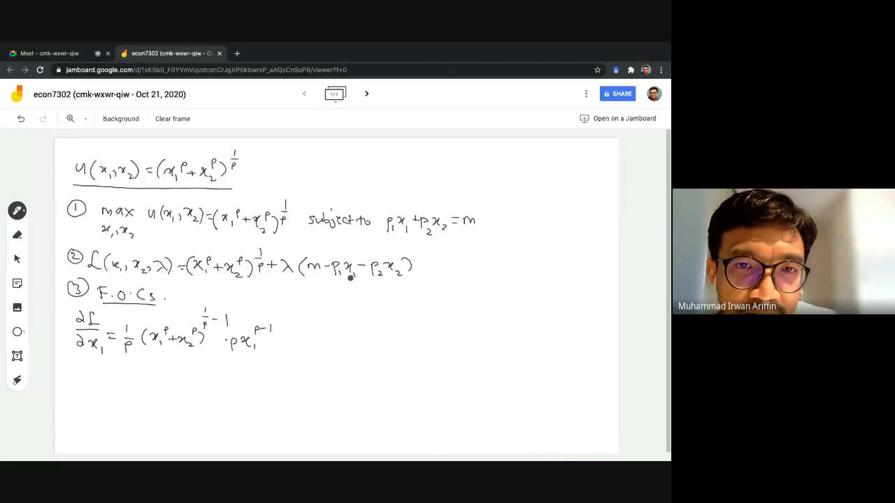
mouse_move(275, 340)
left_mouse_down()
mouse_move(331, 348)
mouse_move(329, 331)
mouse_move(355, 336)
left_mouse_up()
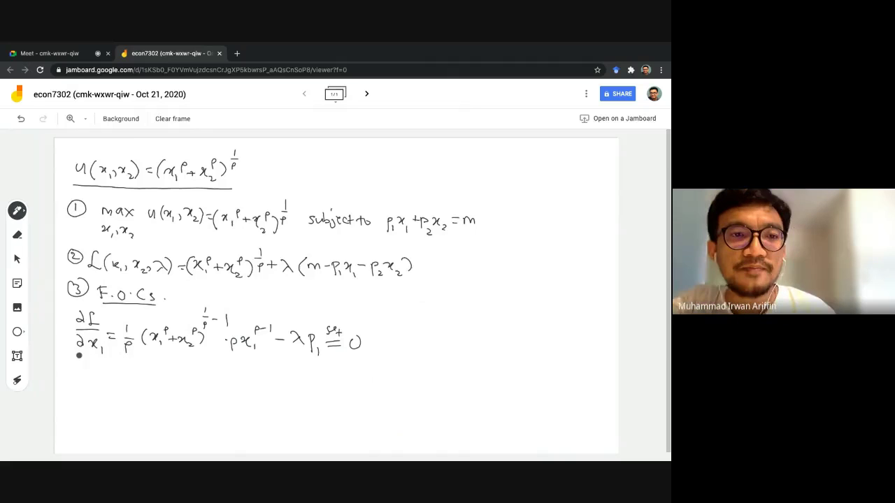
- Begin the second condition ∂L/∂x₂ = (1/ρ)(x₁^ρ + x₂ on a new line
mouse_move(81, 366)
left_mouse_down()
mouse_move(75, 356)
mouse_move(90, 378)
left_mouse_up()
mouse_move(73, 383)
left_mouse_down()
mouse_move(100, 396)
mouse_move(108, 386)
left_mouse_up()
left_click_drag(102, 388, 128, 381)
left_click_drag(120, 393, 172, 382)
mouse_move(167, 378)
left_mouse_down()
mouse_move(168, 386)
mouse_move(183, 387)
left_mouse_up()
mouse_move(183, 378)
left_mouse_down()
mouse_move(176, 388)
mouse_move(190, 393)
mouse_move(187, 381)
left_mouse_up()
- Close the bracket on the ∂L/∂x₂ line and add the exponent 1/ρ − 1
left_click_drag(199, 374, 199, 388)
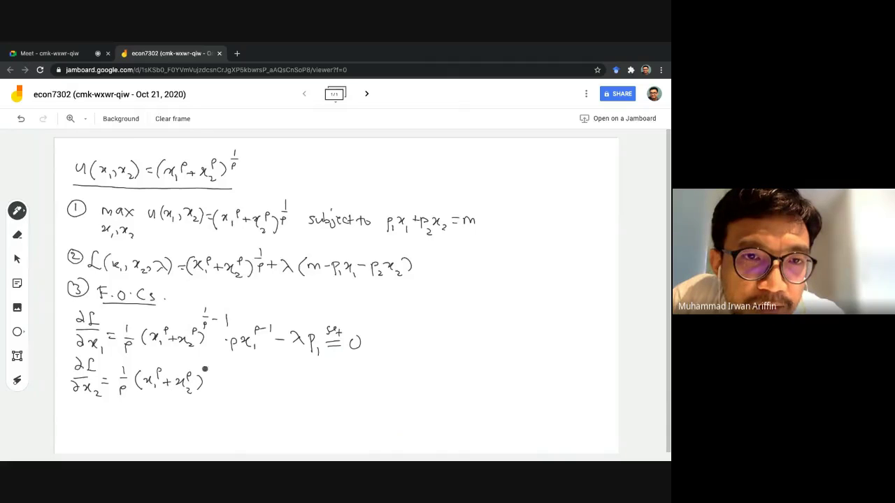
left_click_drag(204, 363, 204, 371)
left_click_drag(202, 370, 206, 378)
mouse_move(211, 374)
left_mouse_down()
mouse_move(233, 399)
mouse_move(252, 390)
mouse_move(262, 397)
mouse_move(260, 379)
mouse_move(283, 379)
mouse_move(286, 390)
mouse_move(306, 393)
left_mouse_up()
- Finish ∂L/∂x₂ with ·ρx₂^(ρ−1) − λp₂ = 0 and write ∂L/∂λ = m − p₁x₁ − p₂x₂ = 0
left_click(224, 390)
left_click_drag(354, 391, 339, 381)
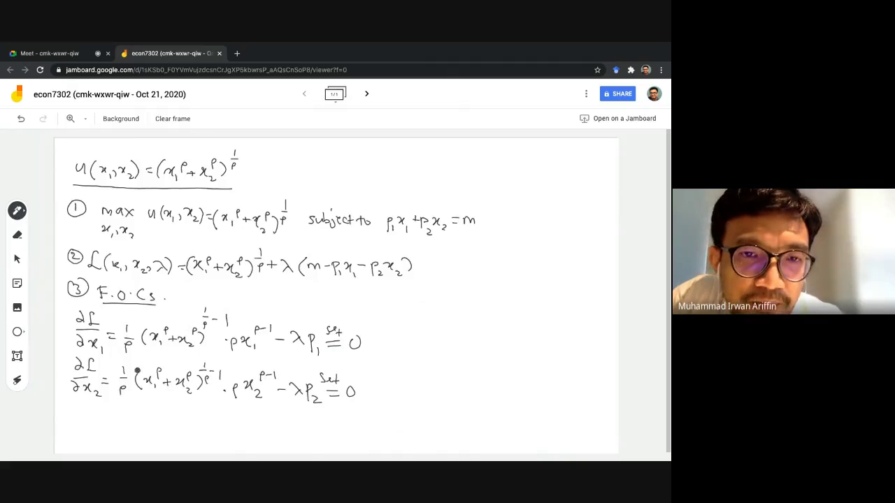
mouse_move(73, 418)
left_mouse_down()
mouse_move(92, 441)
mouse_move(99, 425)
mouse_move(159, 427)
mouse_move(146, 429)
mouse_move(151, 422)
mouse_move(153, 435)
mouse_move(186, 424)
mouse_move(186, 435)
mouse_move(197, 421)
mouse_move(242, 413)
left_mouse_up()
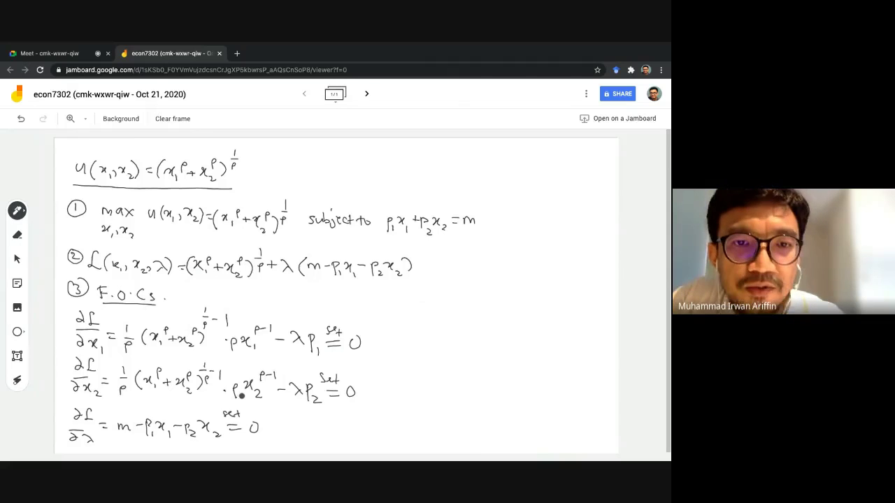
- Switch the pen ink to teal and label the first two conditions ① and ②
left_click(18, 211)
left_click(70, 235)
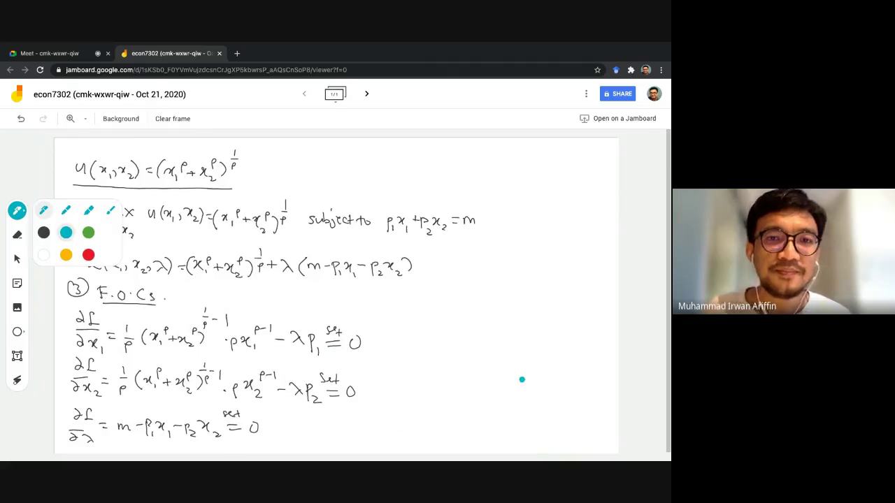
left_click(383, 337)
left_click_drag(384, 341, 379, 334)
mouse_move(374, 381)
left_mouse_down()
mouse_move(381, 391)
mouse_move(378, 380)
left_mouse_up()
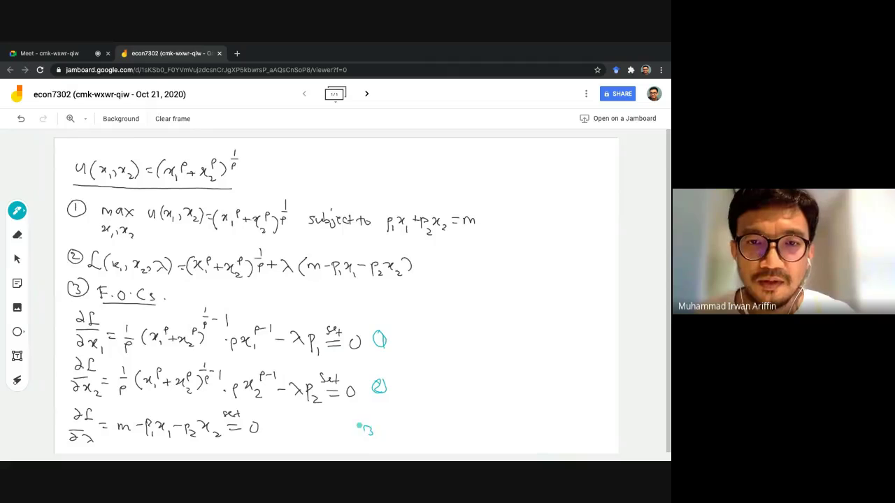